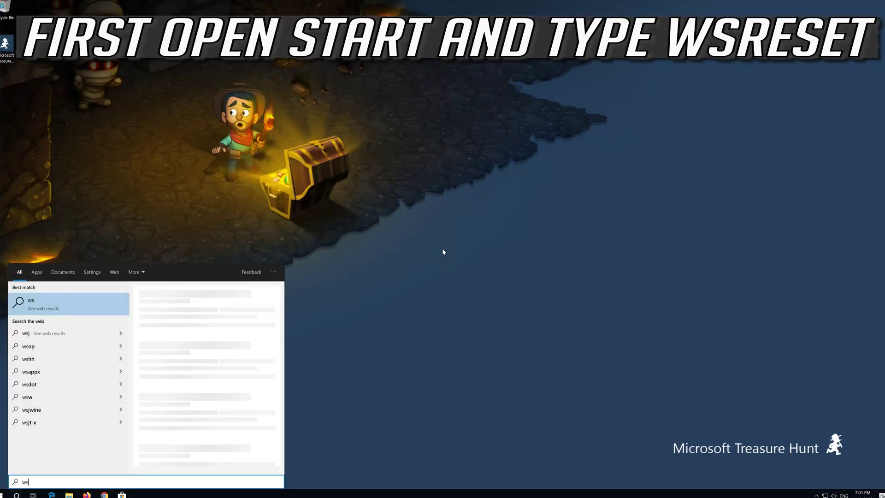
type("reset")
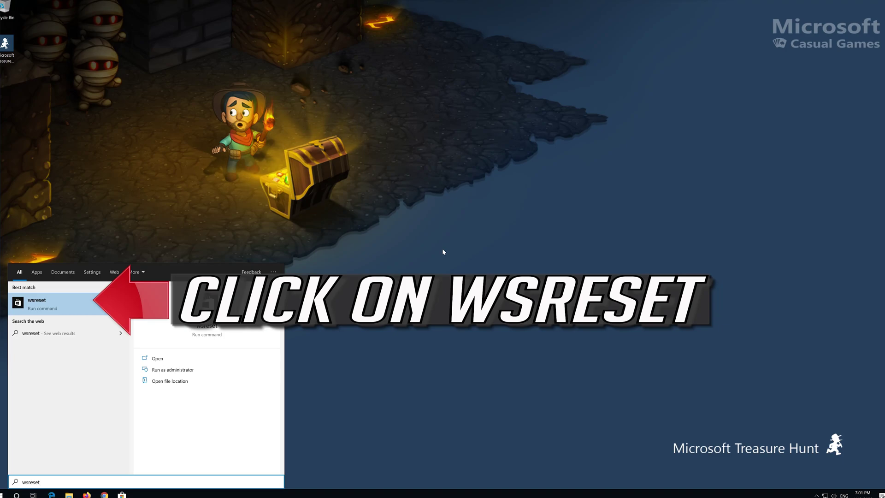
Run wsreset from the Start menu to reset the Store and reopen Microsoft Store
left_click(70, 312)
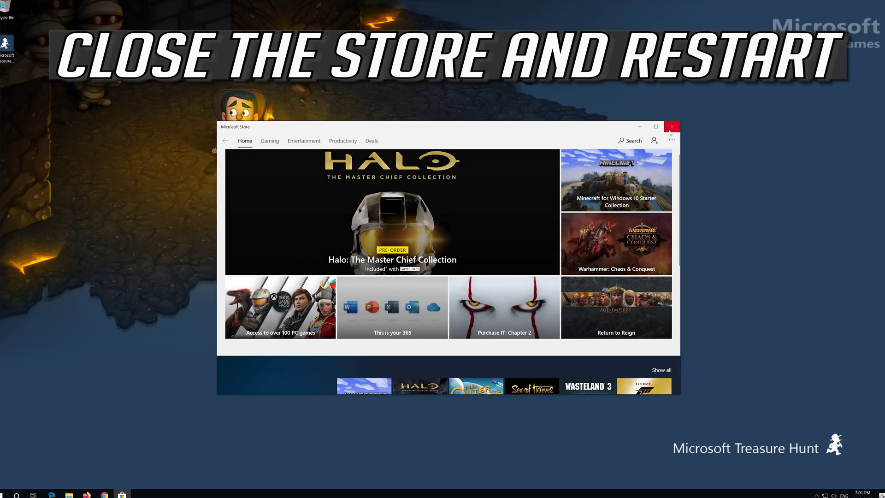
Close Microsoft Store and restart Windows from the Start menu's Power options
left_click(671, 127)
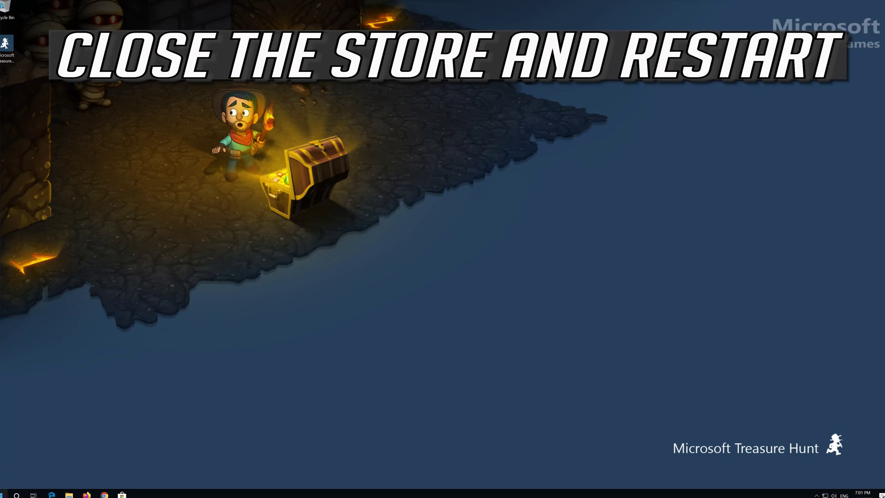
left_click(6, 494)
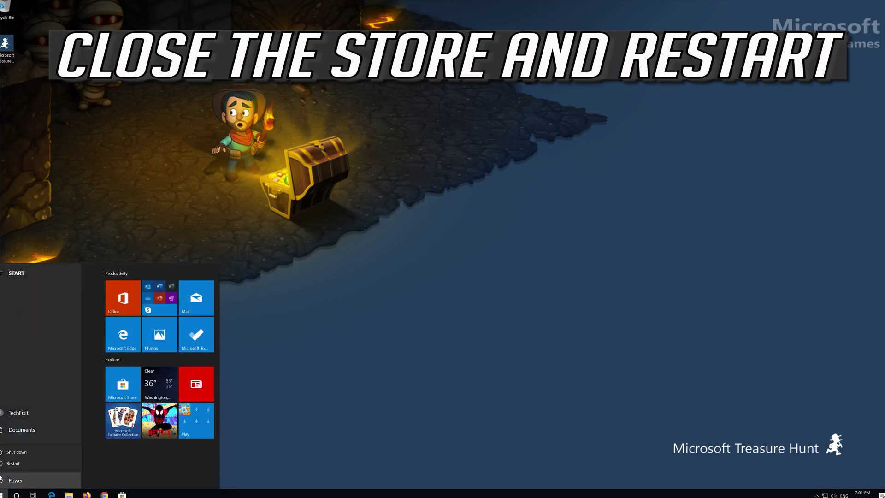
left_click(6, 478)
left_click(9, 465)
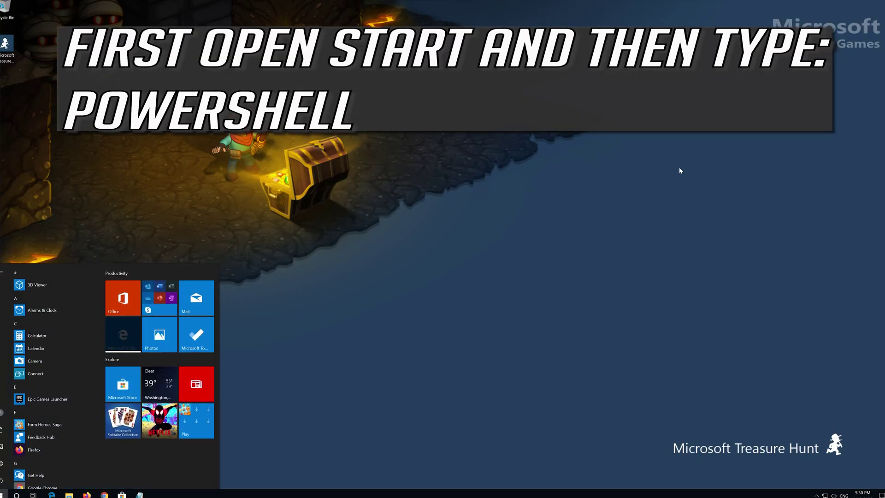
type("powersh")
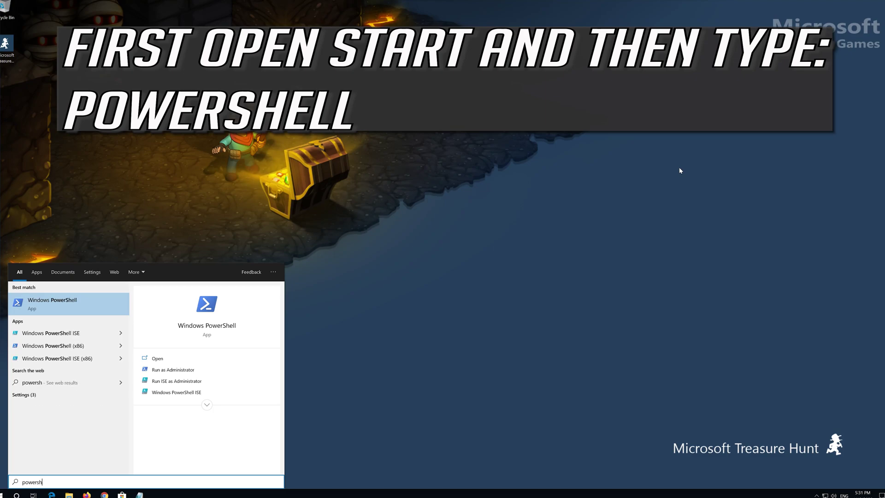
type("ell")
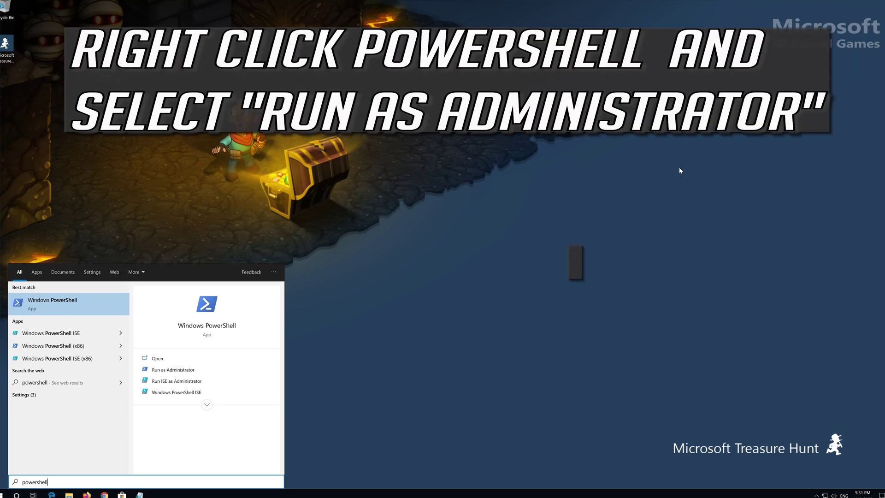
Launch Windows PowerShell as administrator from its Start search result
right_click(62, 309)
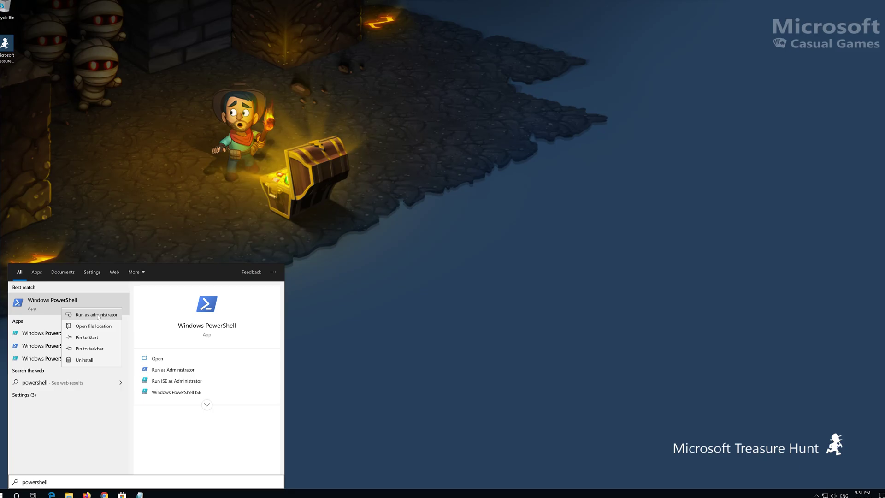
left_click(96, 315)
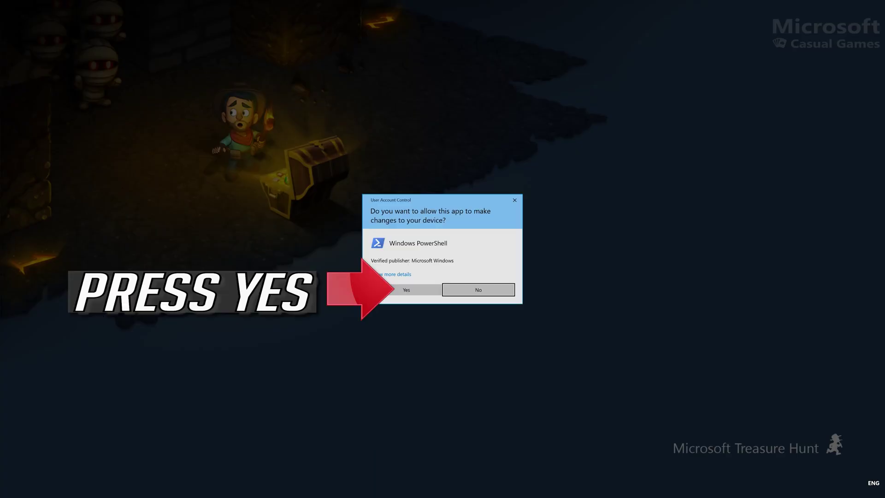
Approve the UAC prompt, copy the entire re-registration script from Notepad, and minimize Notepad
left_click(407, 291)
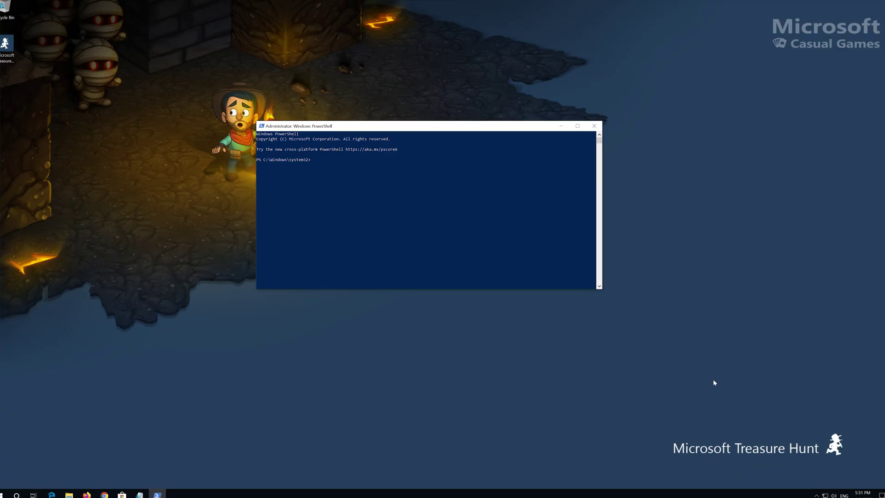
left_click(140, 496)
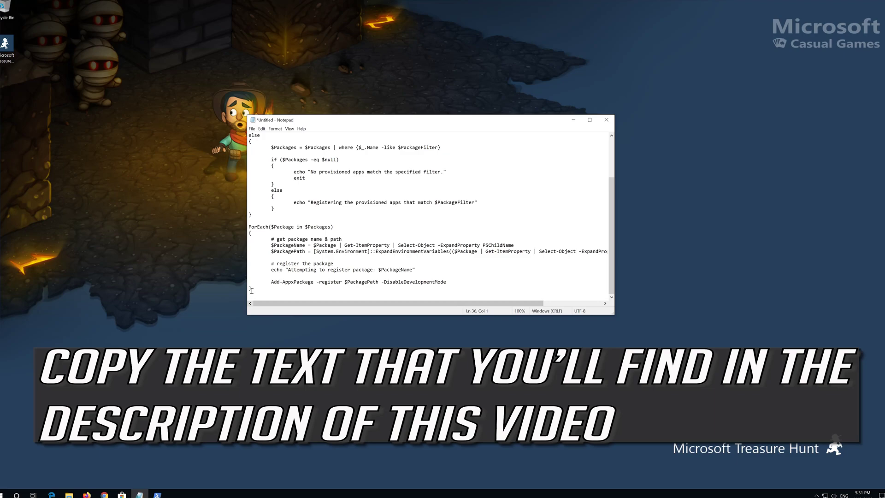
left_click_drag(251, 289, 219, 135)
right_click(334, 146)
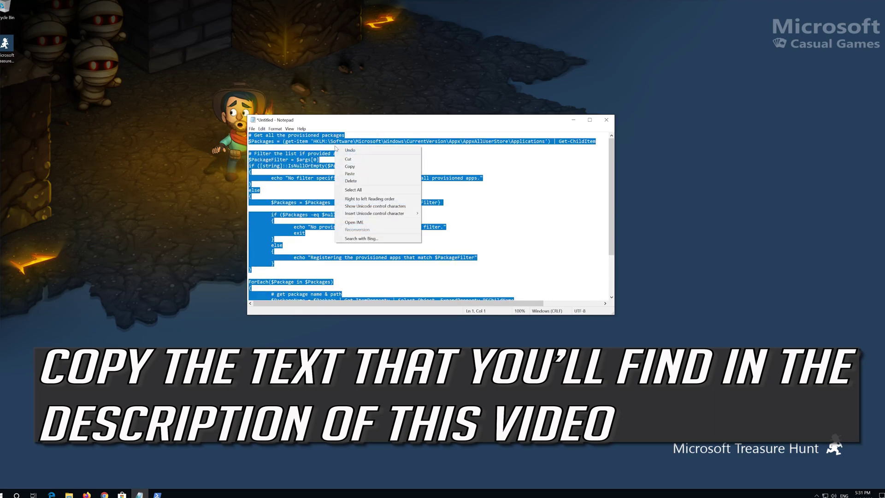
left_click(350, 167)
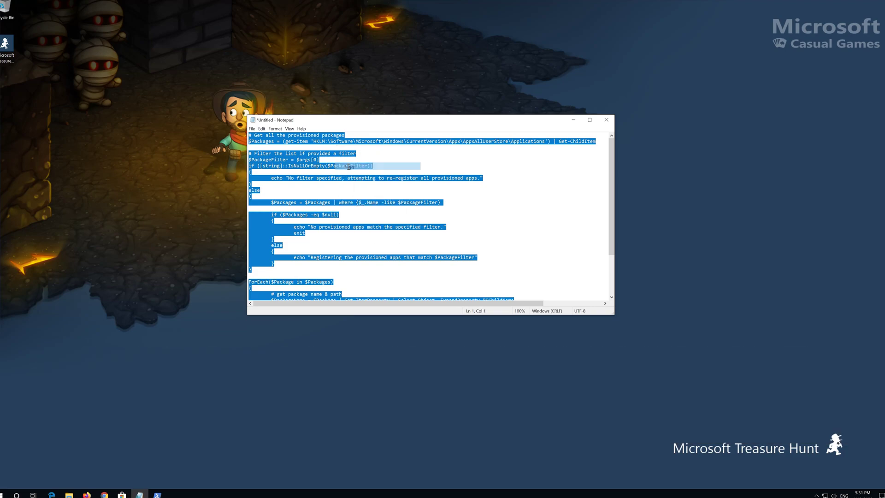
left_click(573, 120)
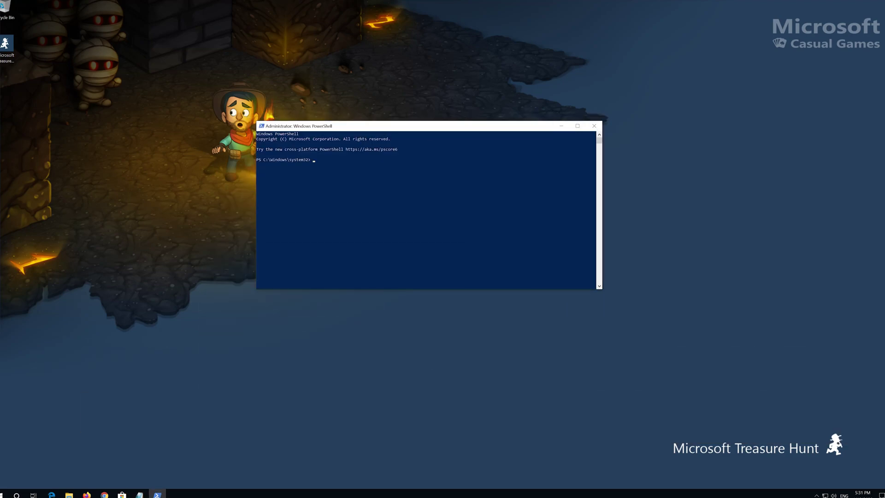
Paste the re-registration script into the administrator PowerShell console with Edit > Paste and run it
right_click(412, 126)
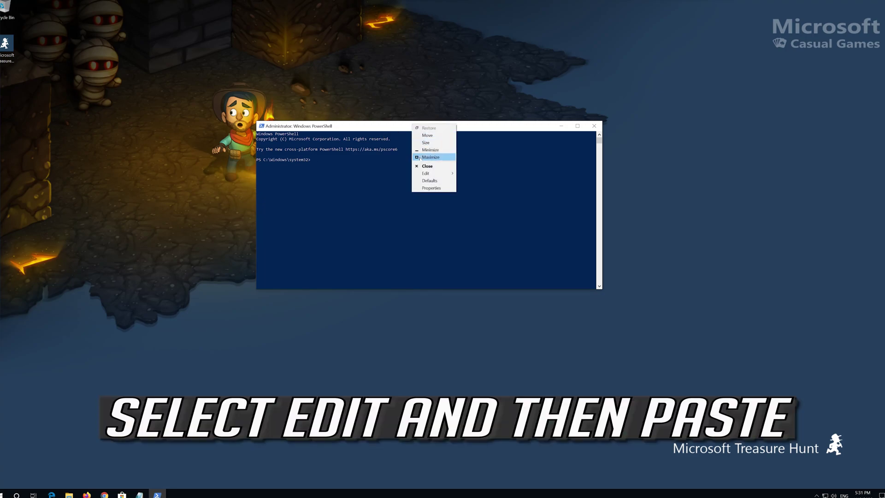
left_click(423, 173)
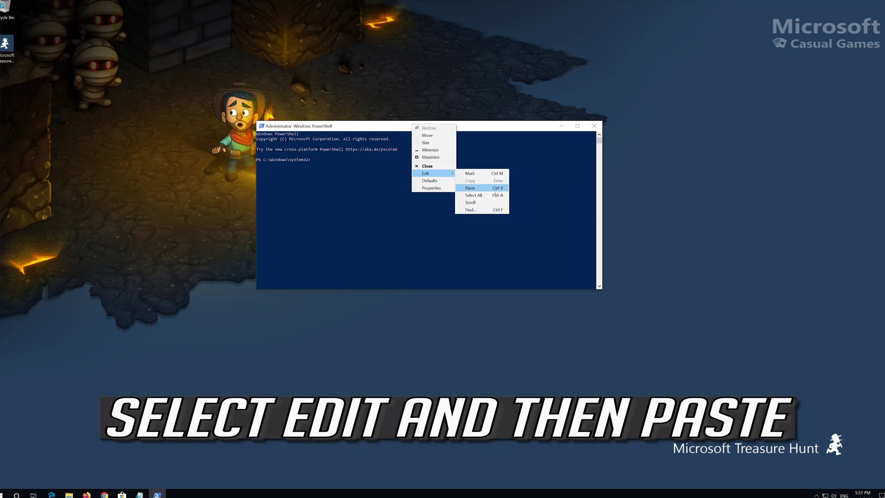
left_click(488, 188)
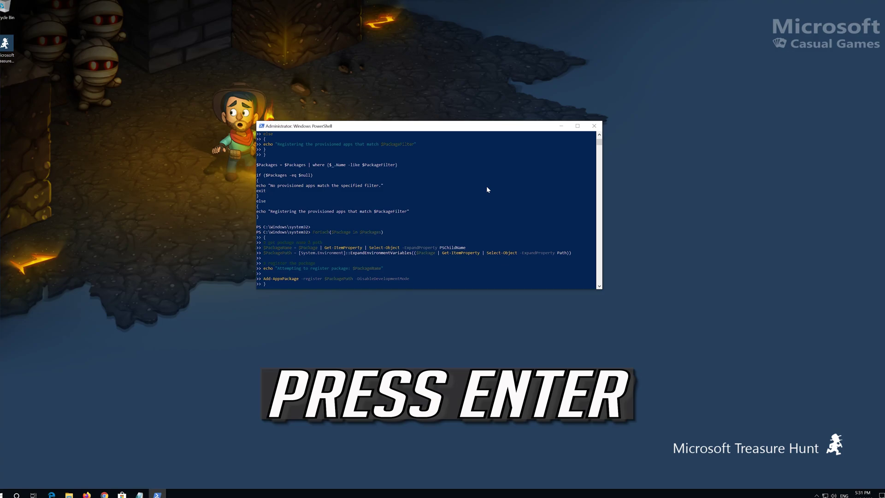
key("Return")
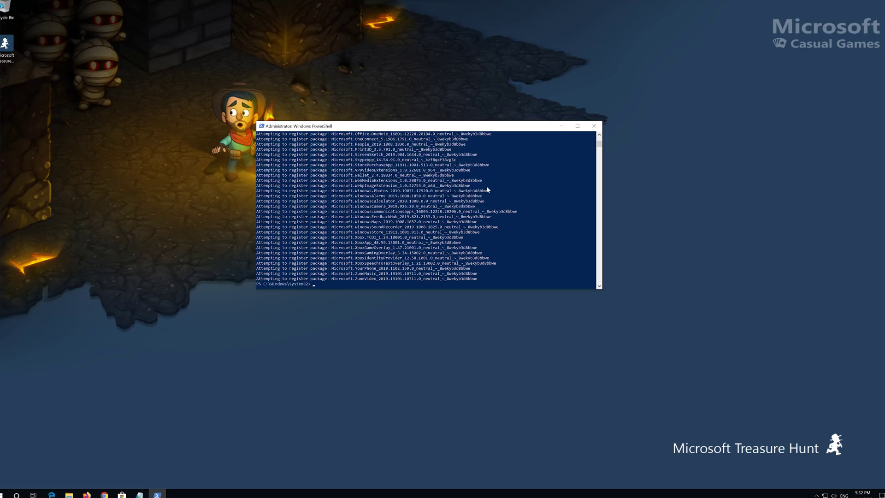
type("exit")
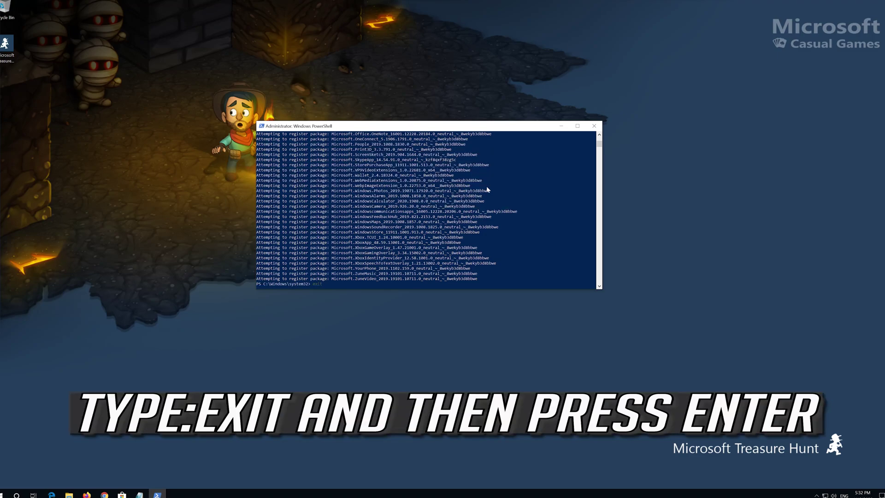
Exit PowerShell, restart Windows, and reopen Microsoft Store from the taskbar
key("Return")
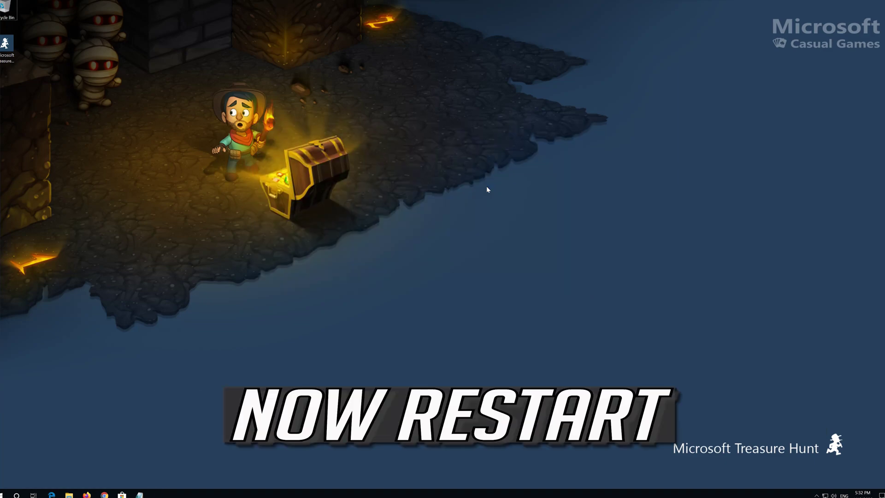
left_click(5, 493)
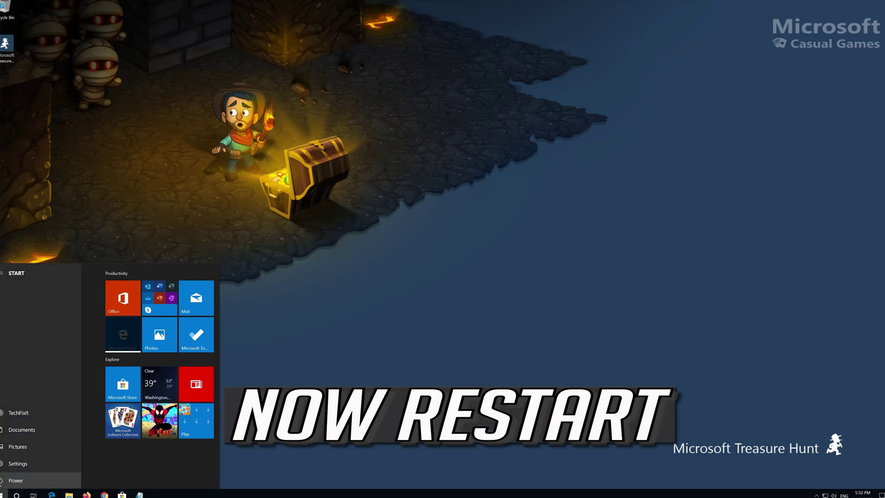
left_click(14, 480)
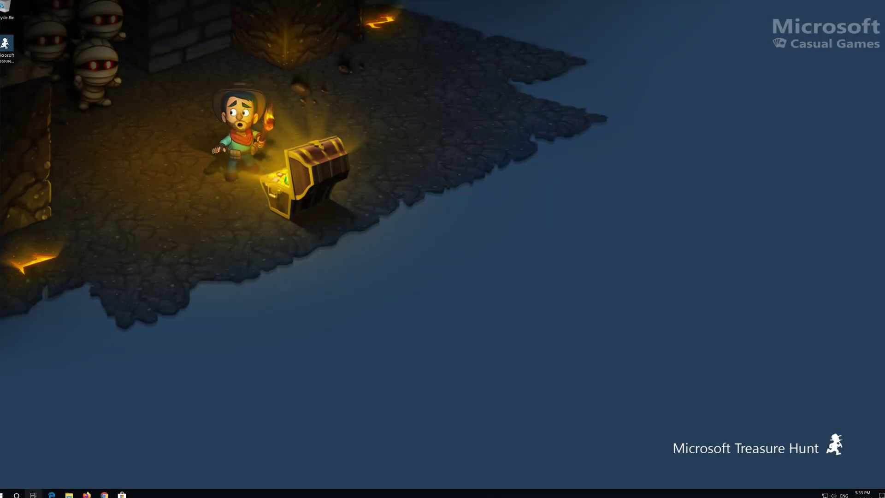
left_click(122, 494)
Go to Settings > Apps and expand the Microsoft Store entry in Apps & features
key("super")
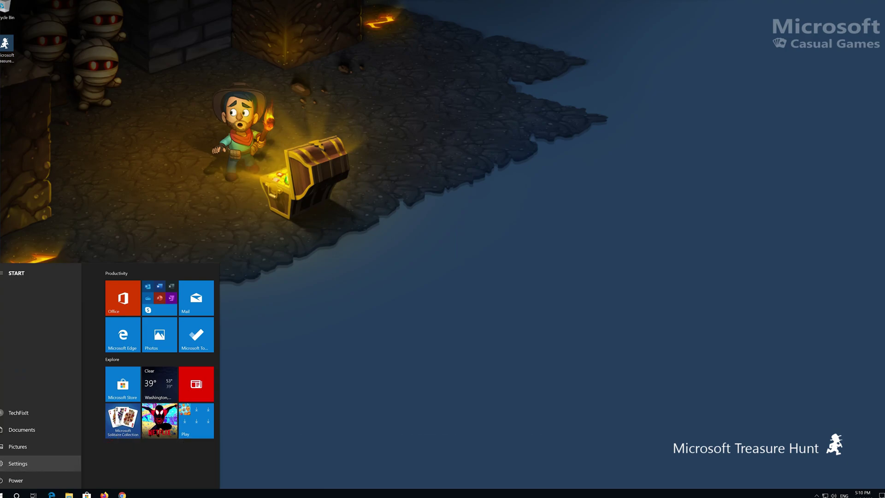
left_click(17, 464)
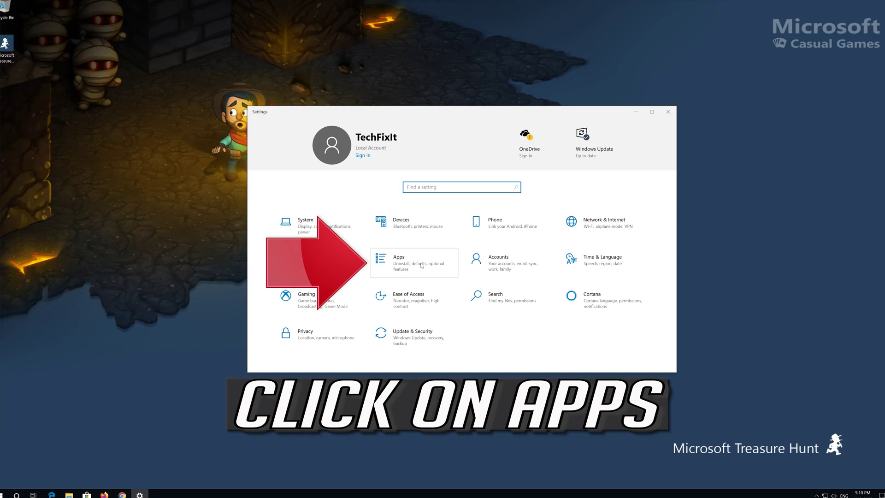
left_click(425, 265)
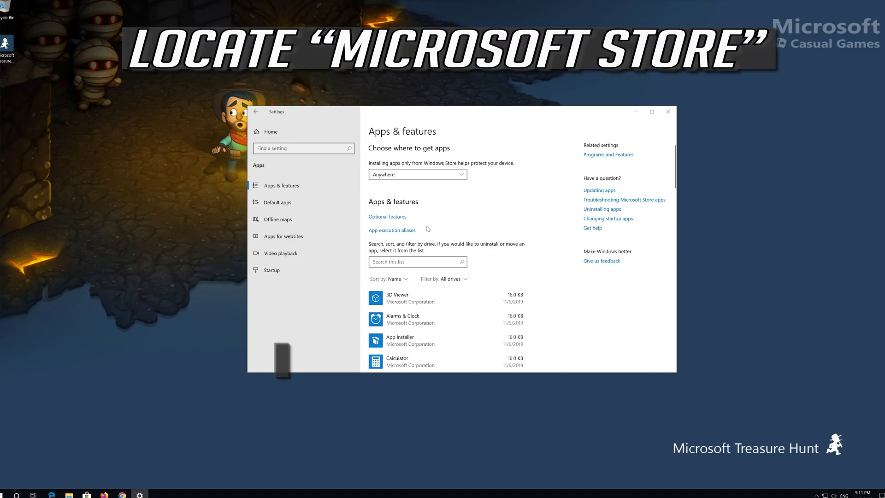
scroll(428, 228, "down", 2)
scroll(428, 228, "down", 2)
scroll(428, 229, "down", 2)
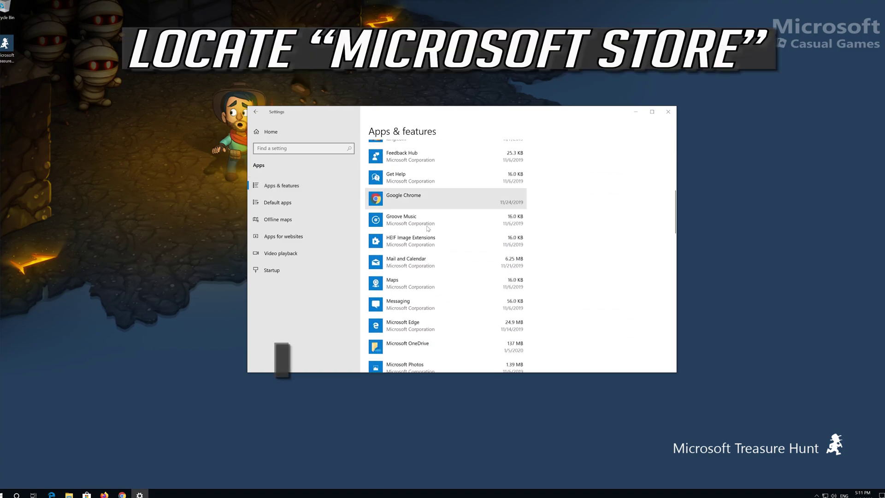
scroll(427, 228, "down", 2)
scroll(426, 229, "down", 2)
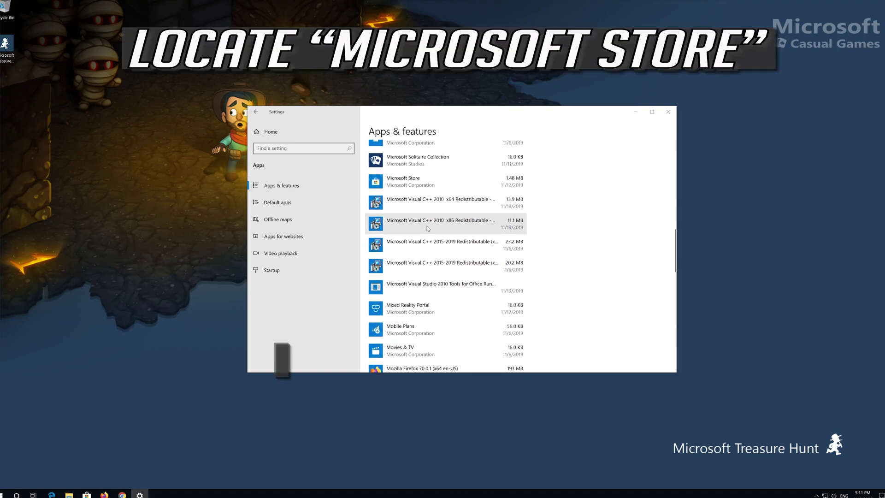
scroll(427, 229, "up", 1)
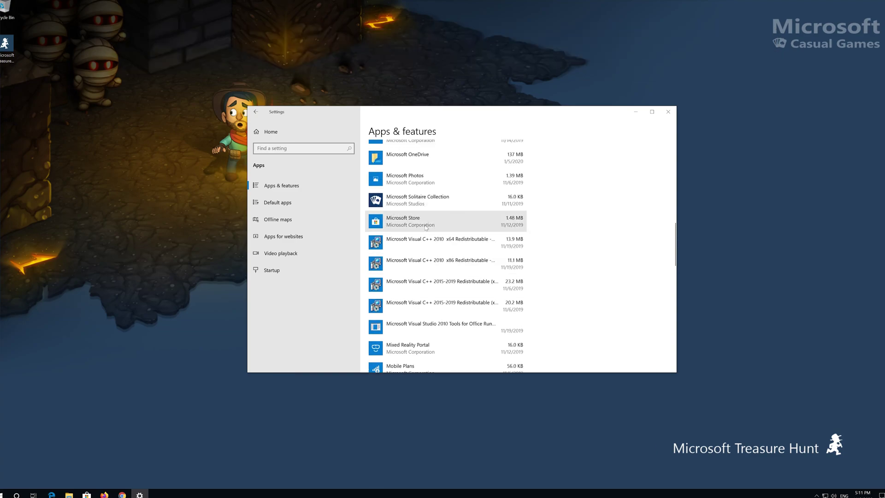
left_click(427, 226)
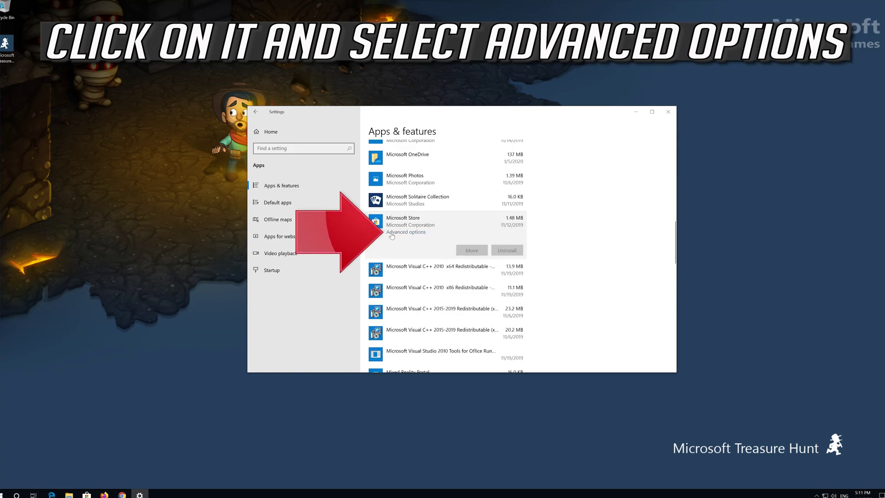
Reset Microsoft Store from its Advanced options, confirming deletion of its app data
left_click(416, 233)
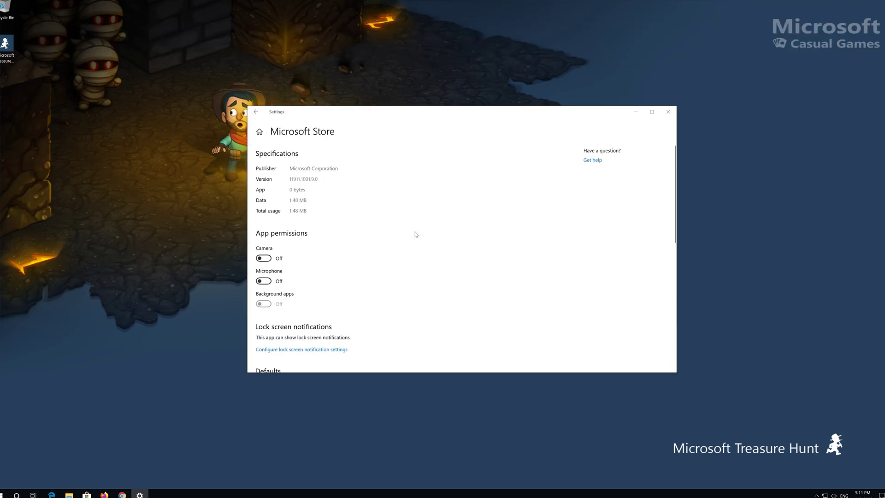
scroll(348, 251, "down", 2)
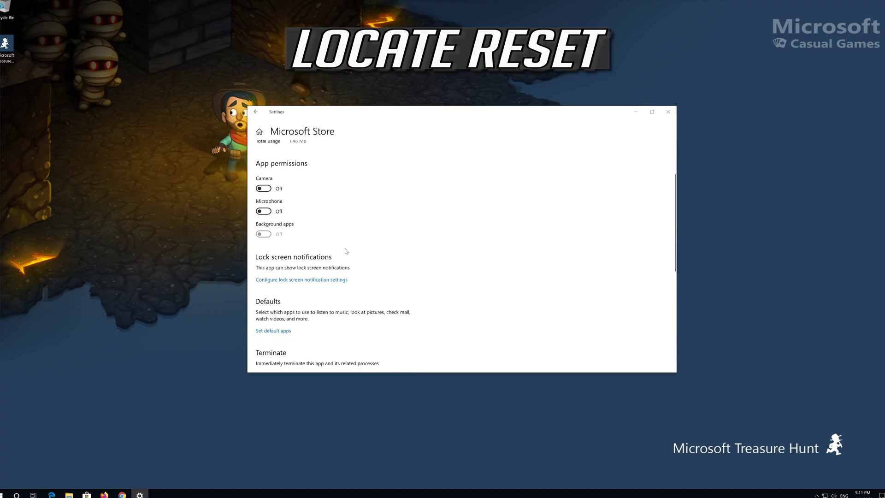
scroll(349, 251, "down", 1)
scroll(348, 251, "down", 2)
scroll(346, 251, "down", 1)
scroll(345, 250, "down", 1)
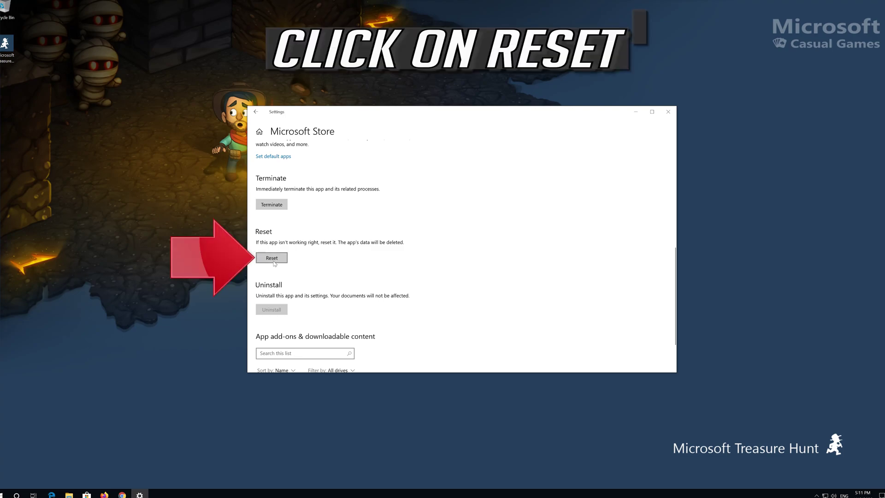
left_click(273, 259)
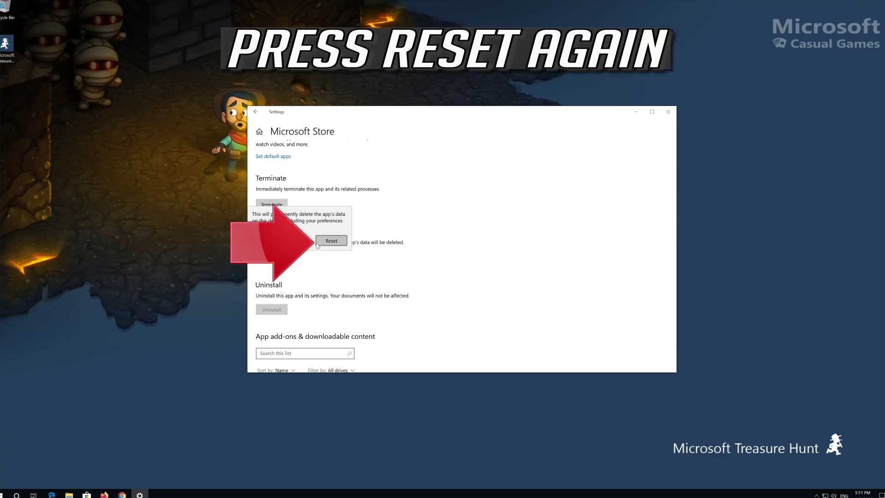
left_click(326, 244)
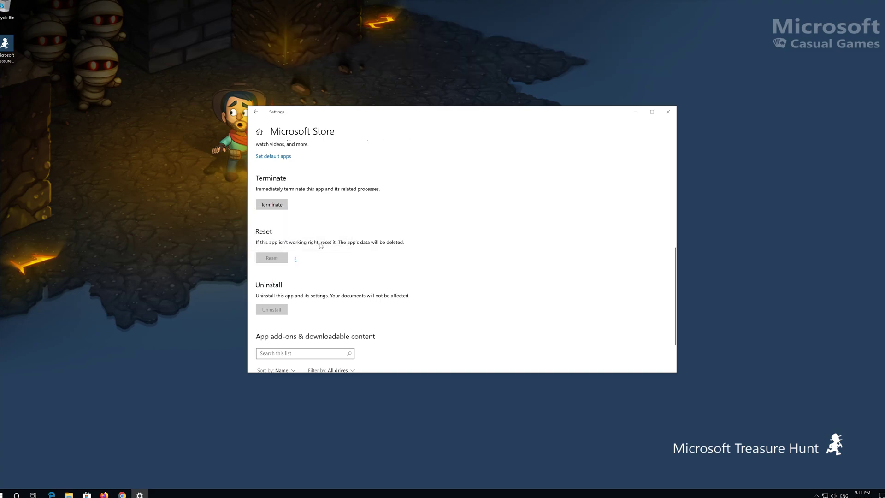
Close Settings and launch Microsoft Store from its Start menu tile
left_click(668, 113)
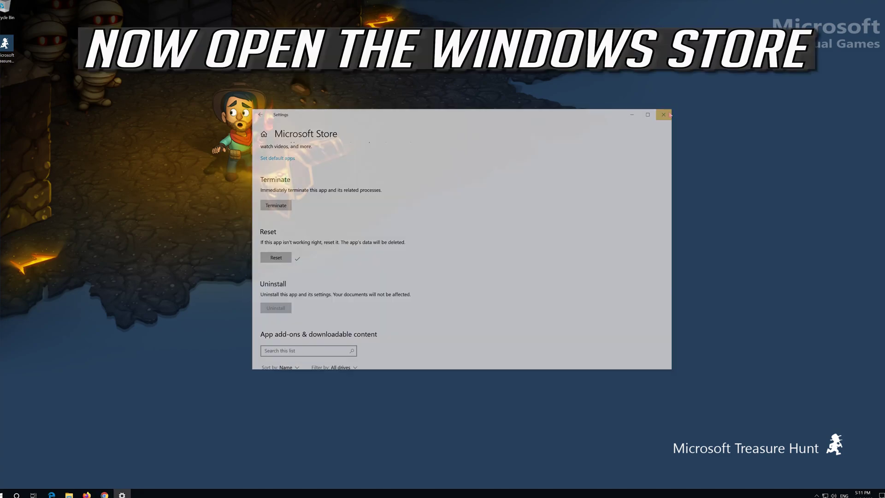
left_click(4, 494)
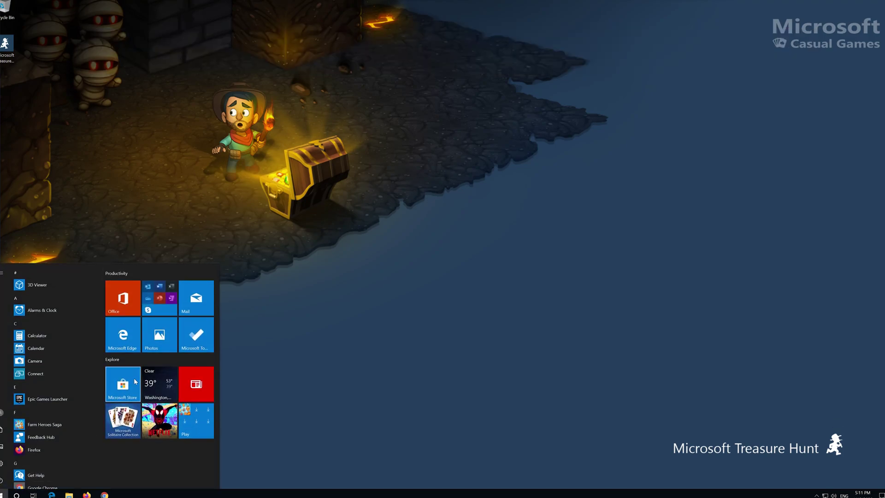
left_click(135, 380)
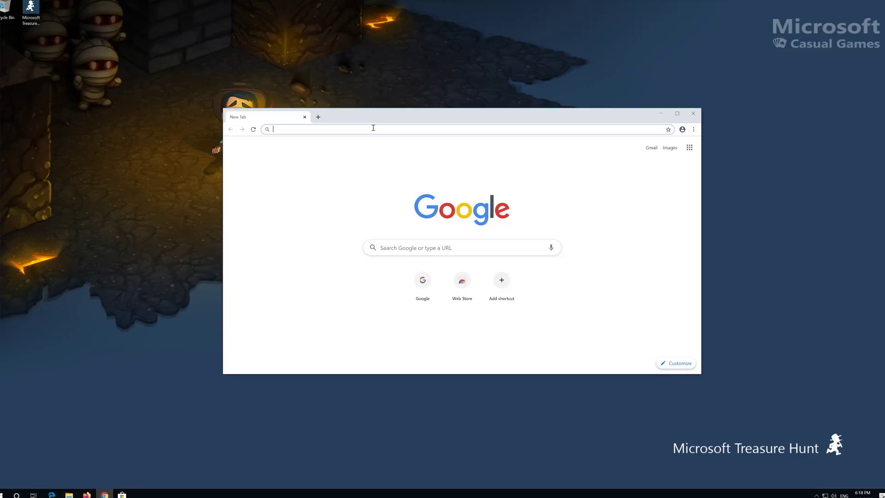
Load Microsoft's Download Windows 10 page, download the Media Creation Tool, and close Chrome
key("ctrl+v")
key("Return")
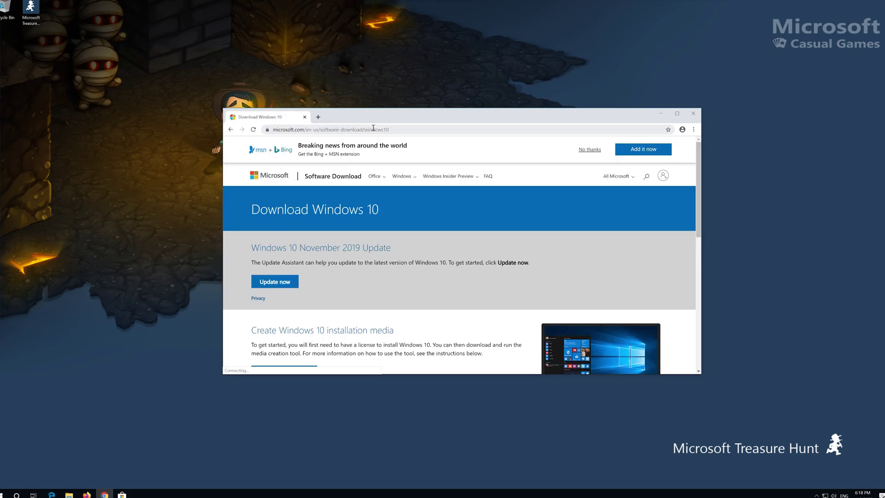
scroll(428, 270, "down", 1)
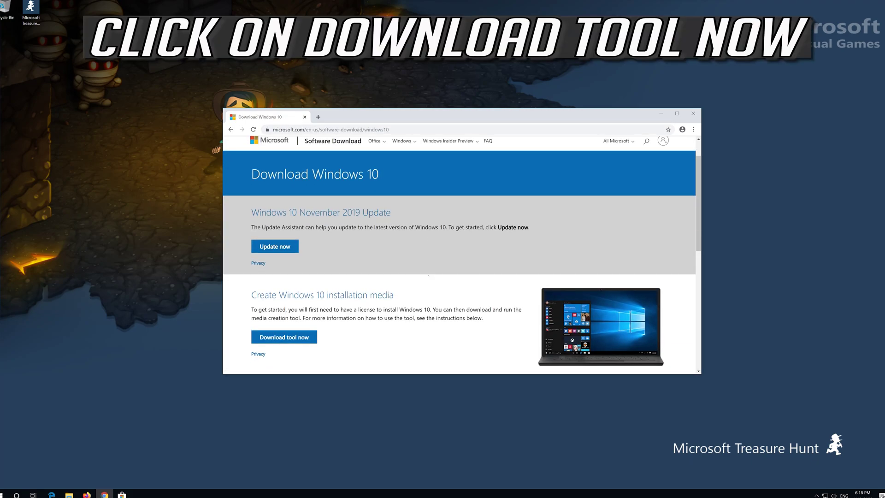
left_click(301, 337)
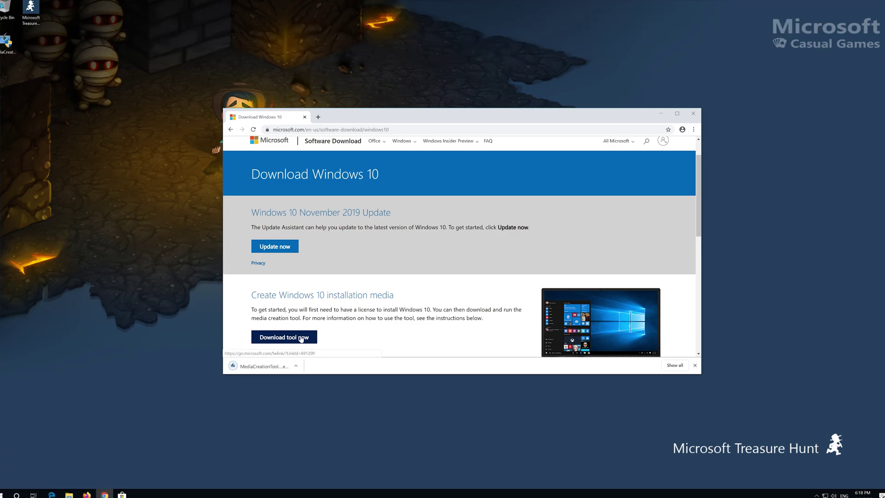
left_click(694, 114)
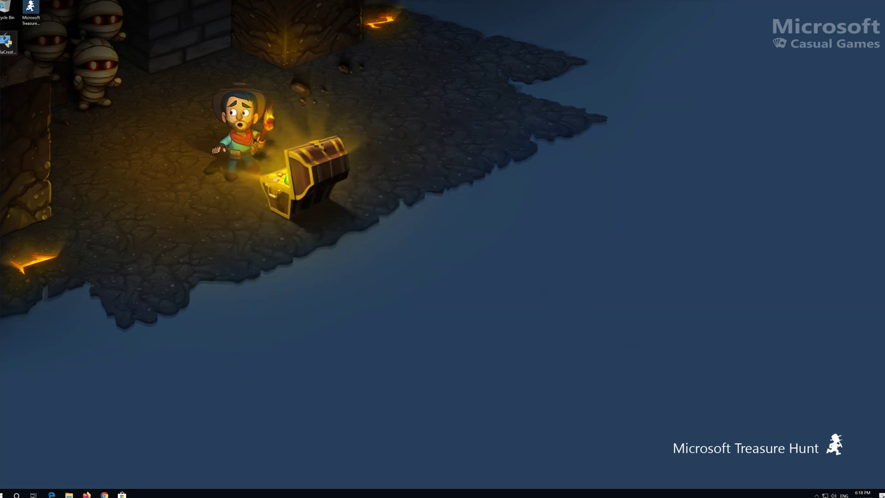
Launch MediaCreationTool from the desktop and allow it to make changes
double_click(5, 45)
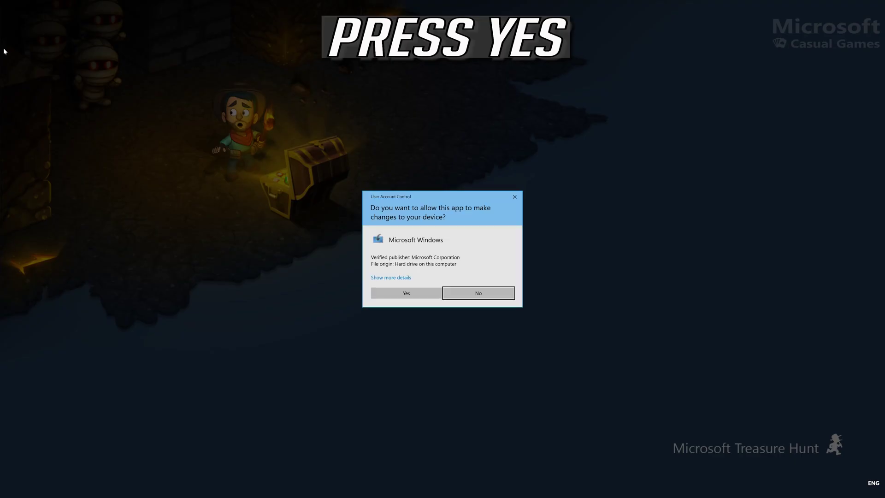
left_click(407, 293)
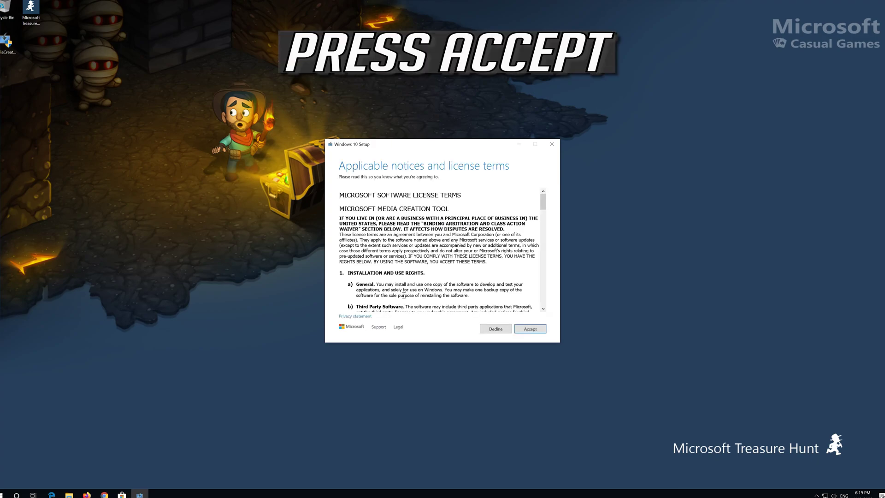
Accept both license terms and start the 'Upgrade this PC now' install
left_click(540, 330)
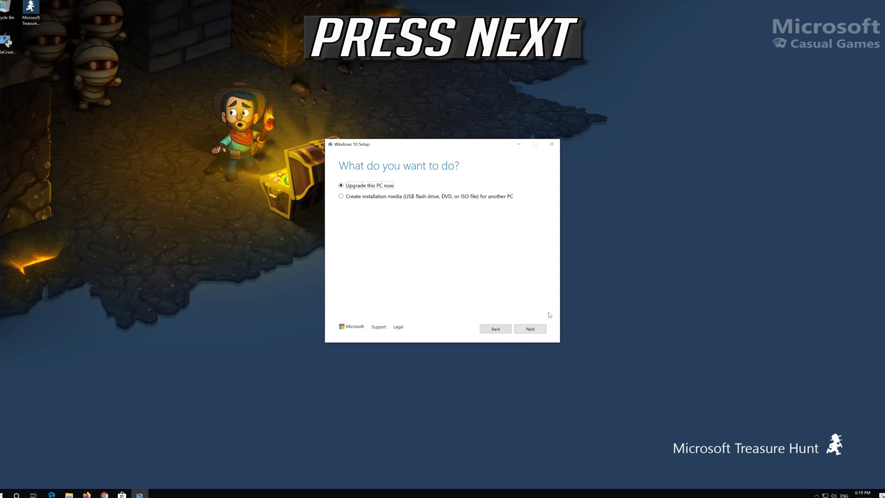
left_click(527, 332)
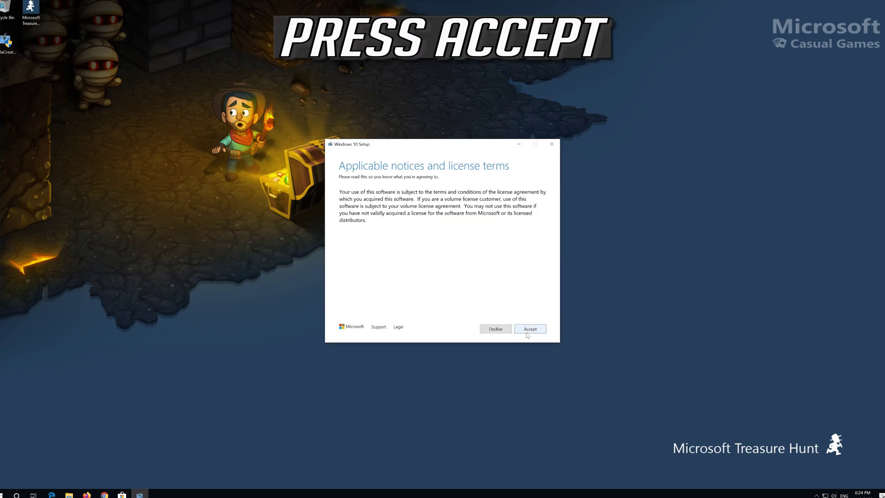
left_click(533, 328)
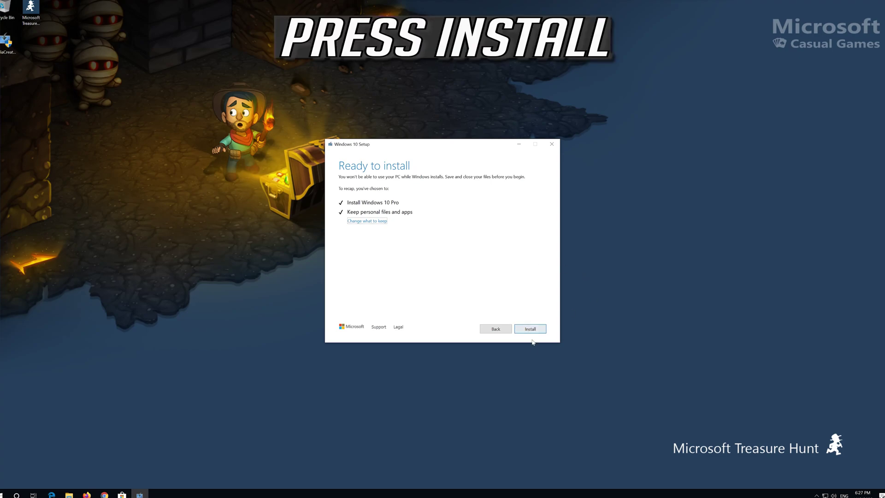
left_click(530, 330)
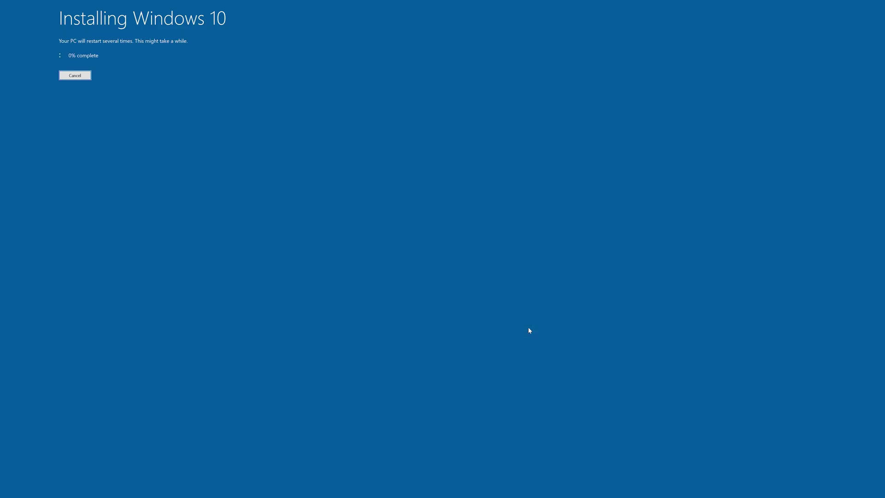